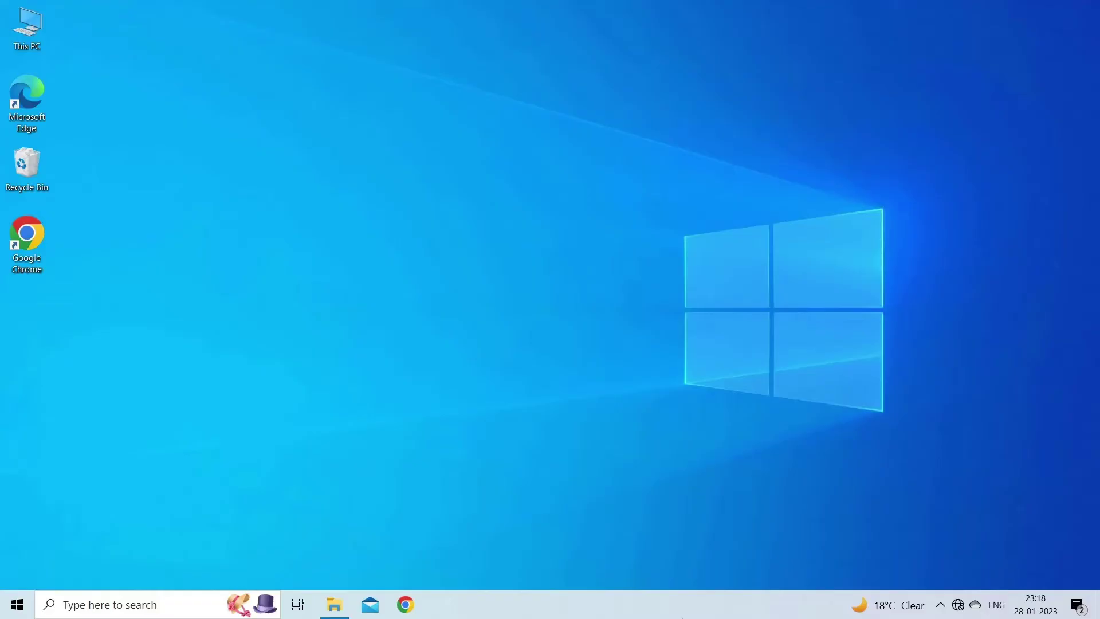
# Launch Task Manager from the Ctrl+Alt+Del security screen.
pyautogui.hotkey('ctrl', 'alt', 'Delete')
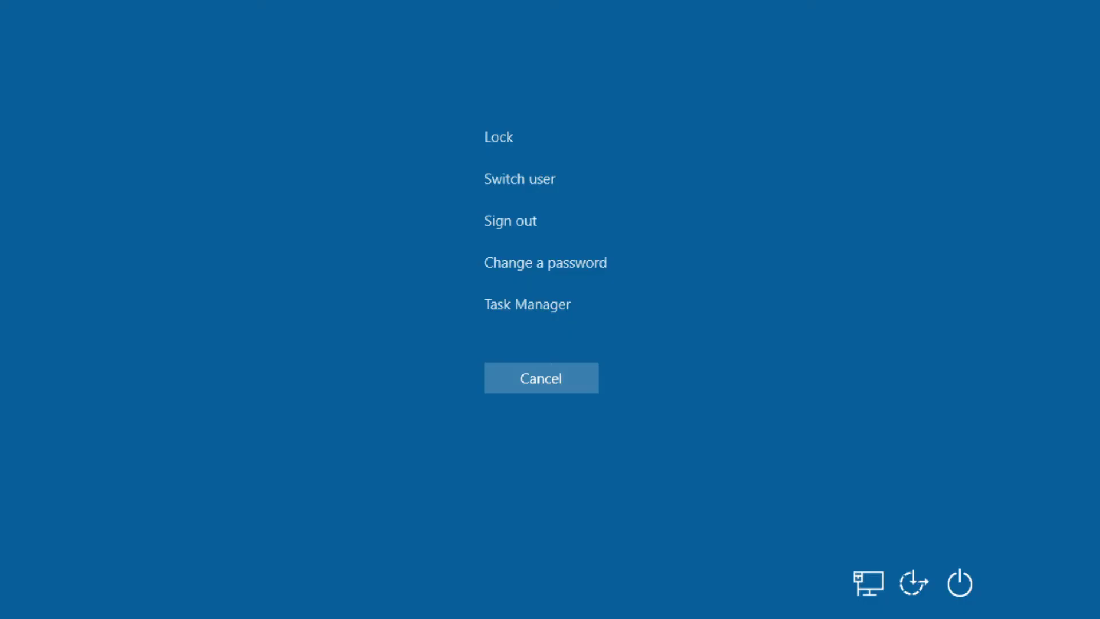
pyautogui.press('Up')
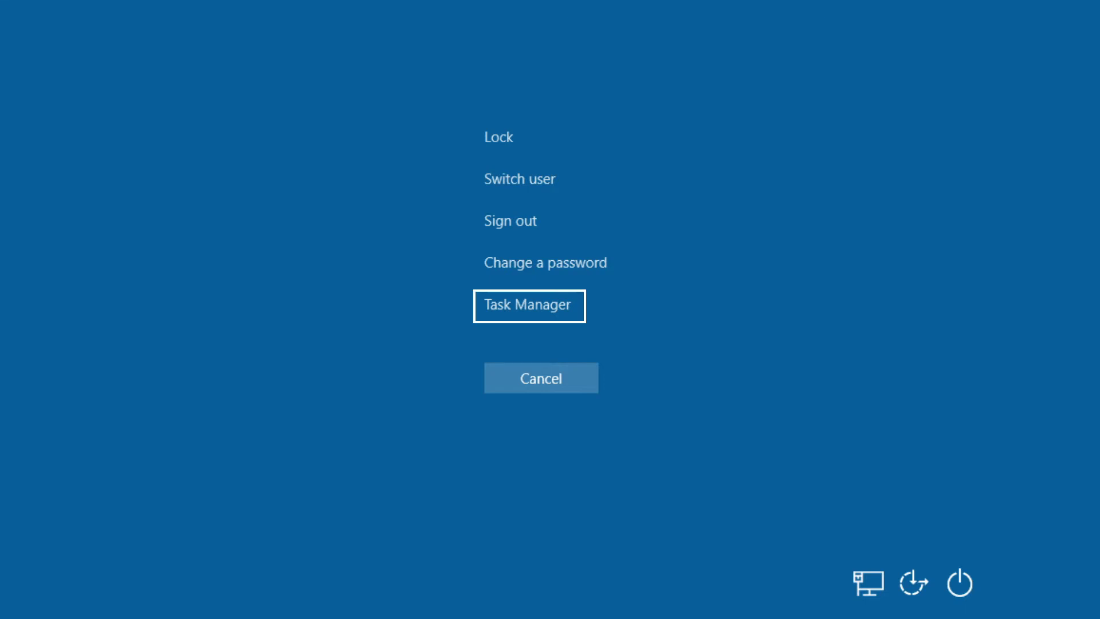
pyautogui.press('Return')
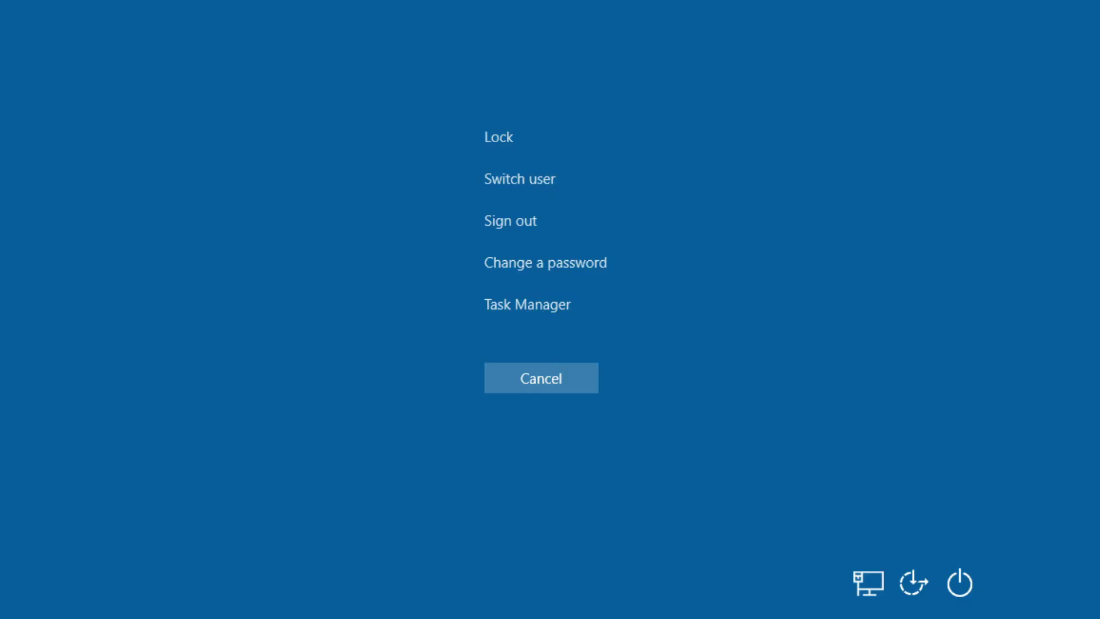
# End the Excel task holding the Customer Information.xlsx workbook.
pyautogui.click(100, 212)
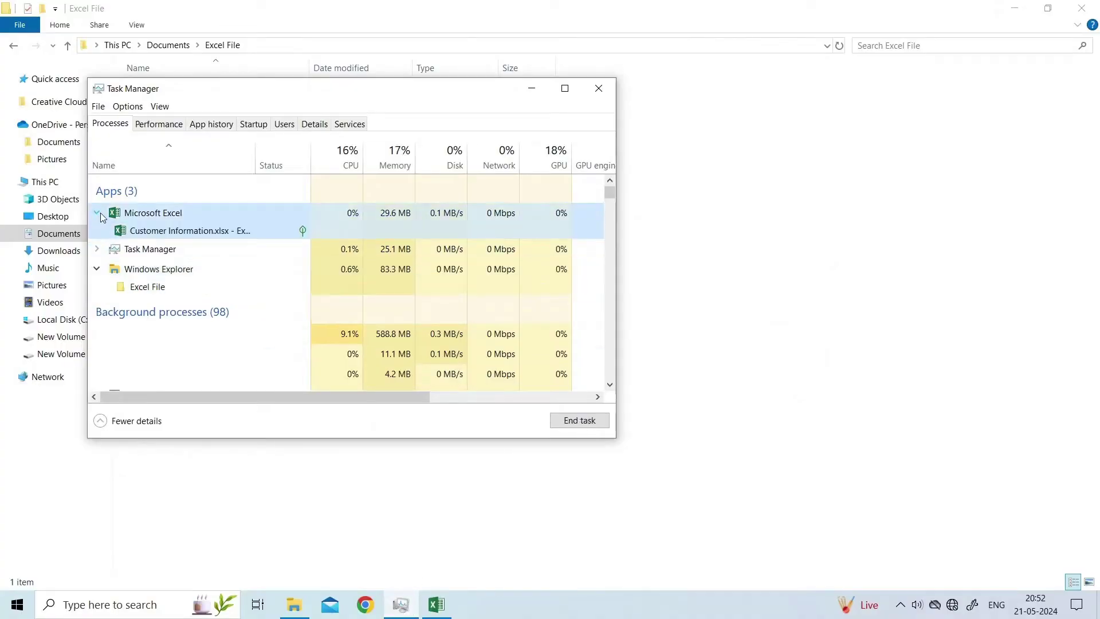
pyautogui.click(249, 236)
pyautogui.rightClick(275, 232)
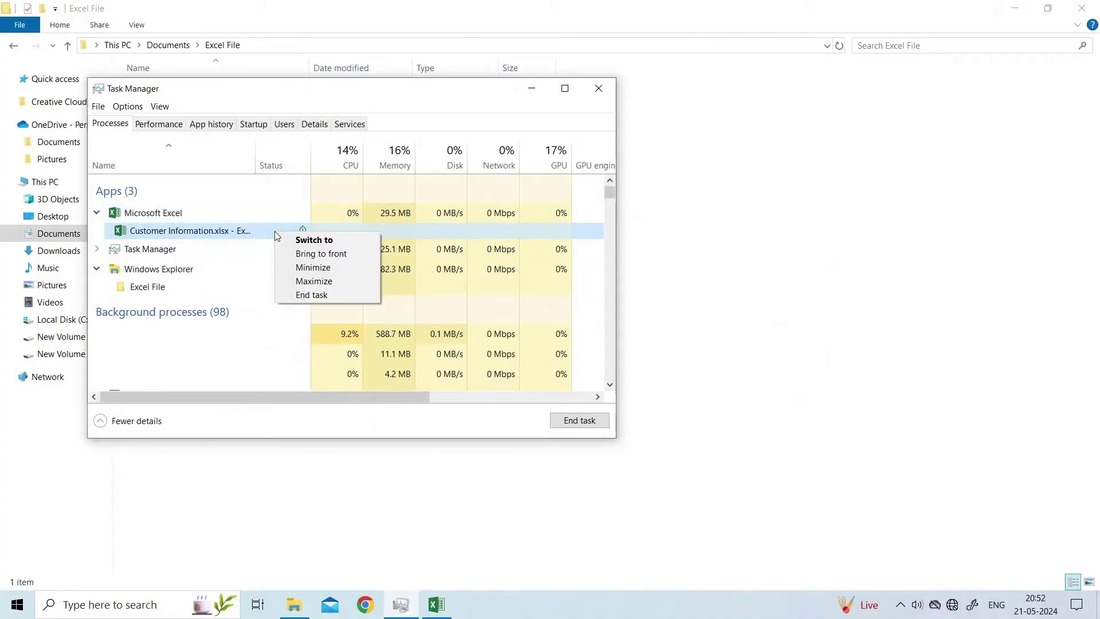
pyautogui.click(328, 296)
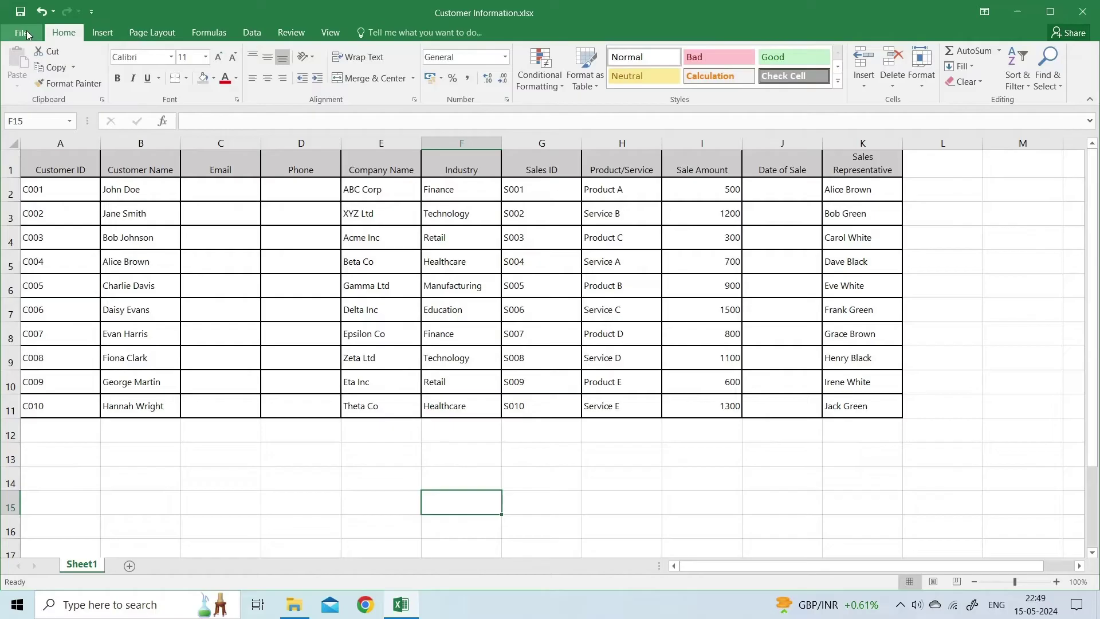
# Set Excel's default save format to Excel Workbook (*.xlsx) in the Save options.
pyautogui.click(23, 32)
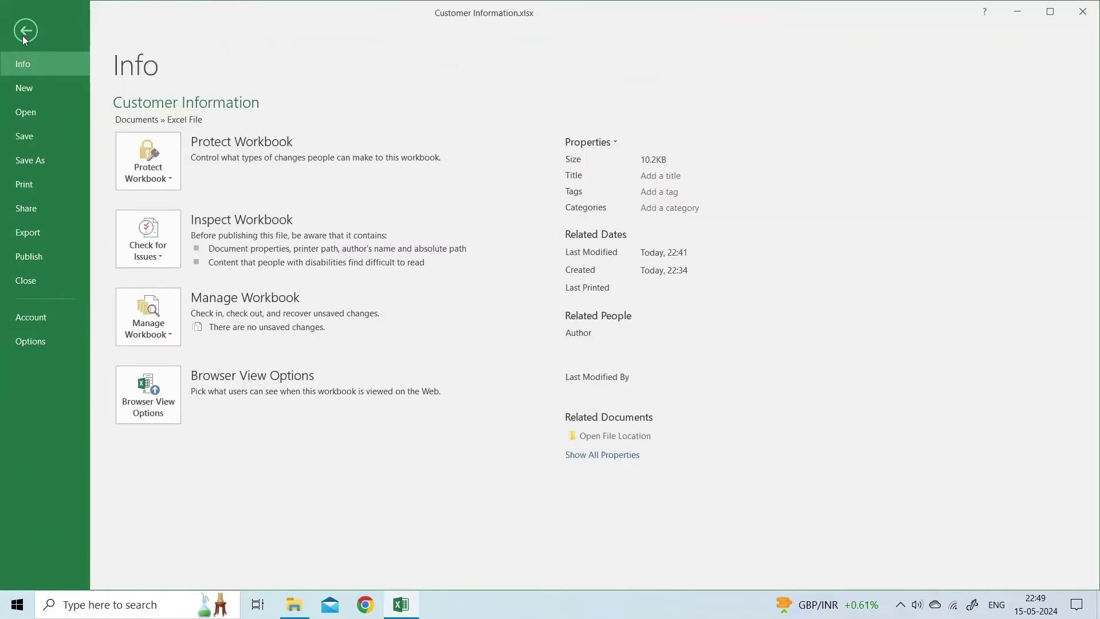
pyautogui.click(33, 342)
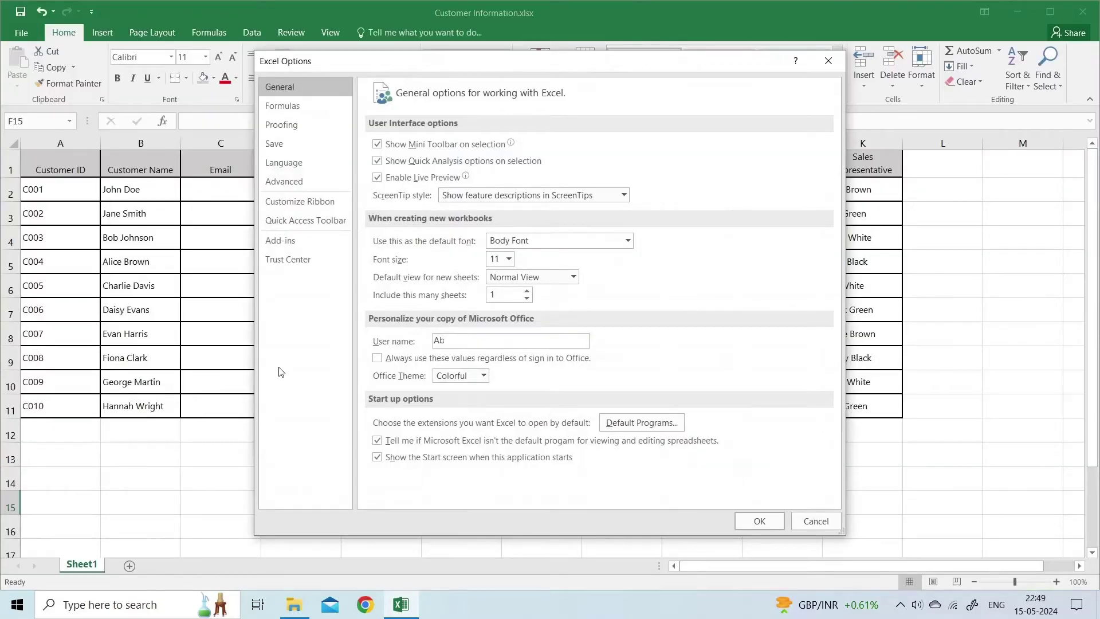
pyautogui.click(285, 145)
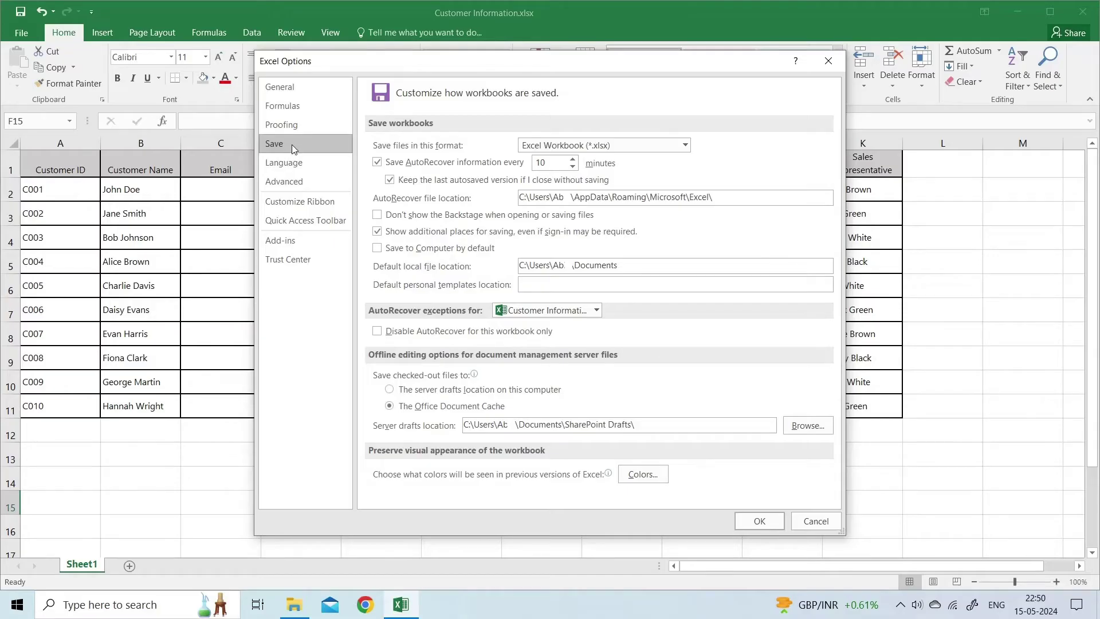
pyautogui.click(686, 146)
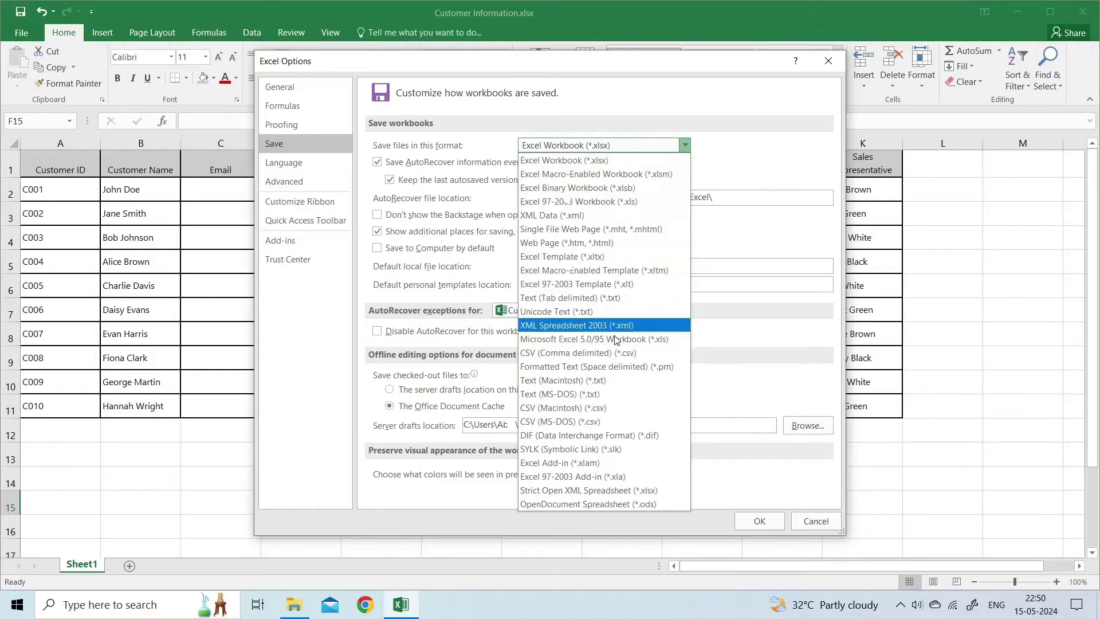
pyautogui.click(606, 162)
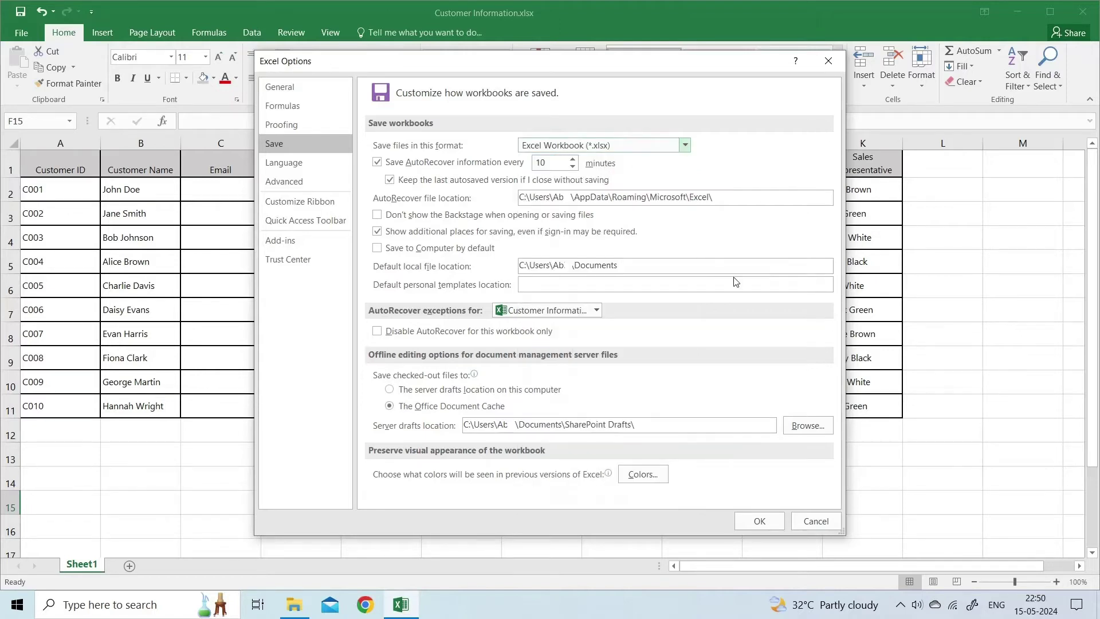
pyautogui.click(761, 527)
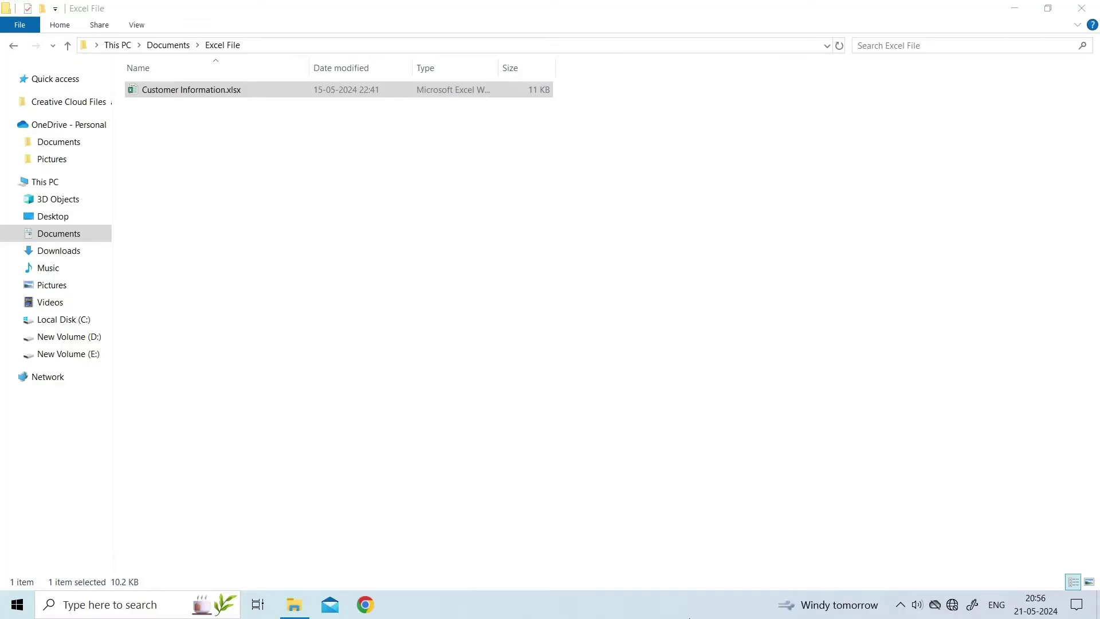
# Launch the Management Console with mmc and add the Shared Folders snap-in.
pyautogui.press('super+r')
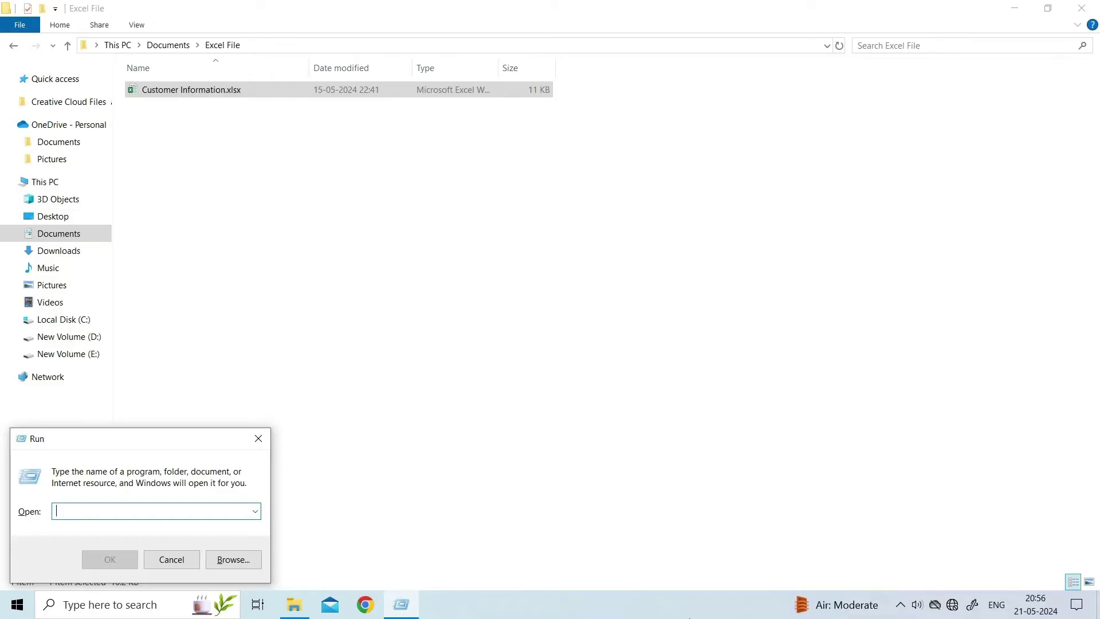
pyautogui.write('mmc')
pyautogui.press('Return')
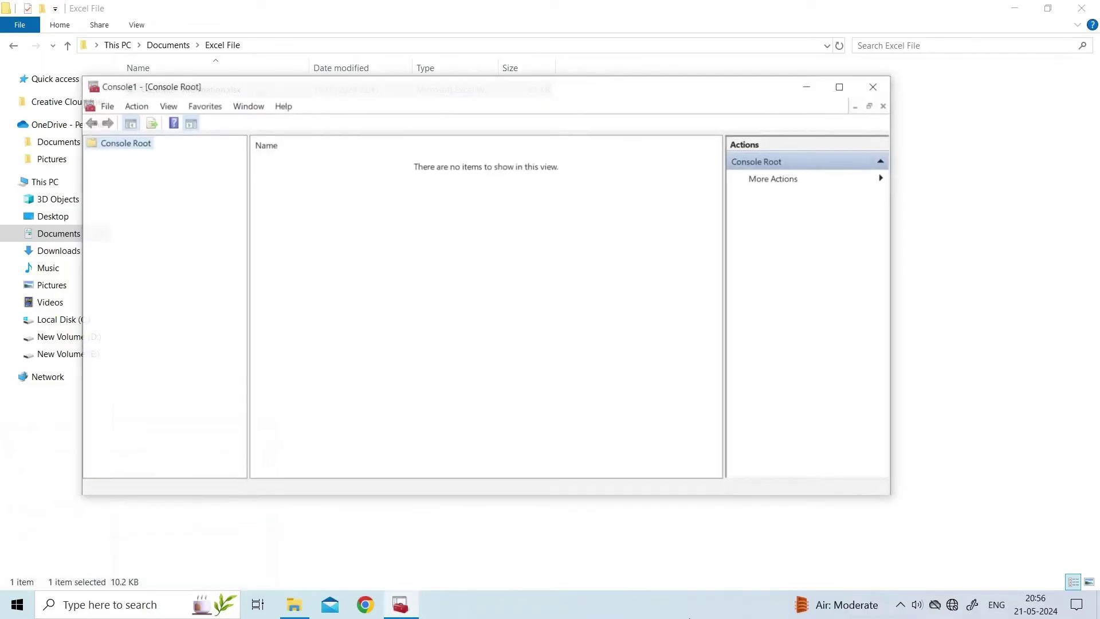
pyautogui.click(107, 107)
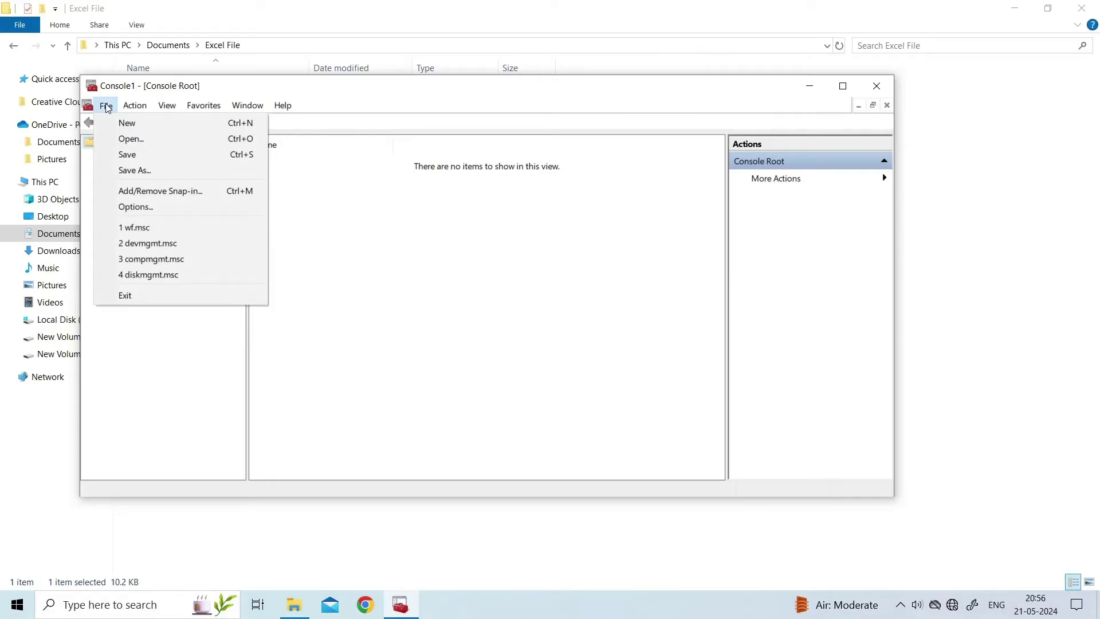
pyautogui.click(196, 191)
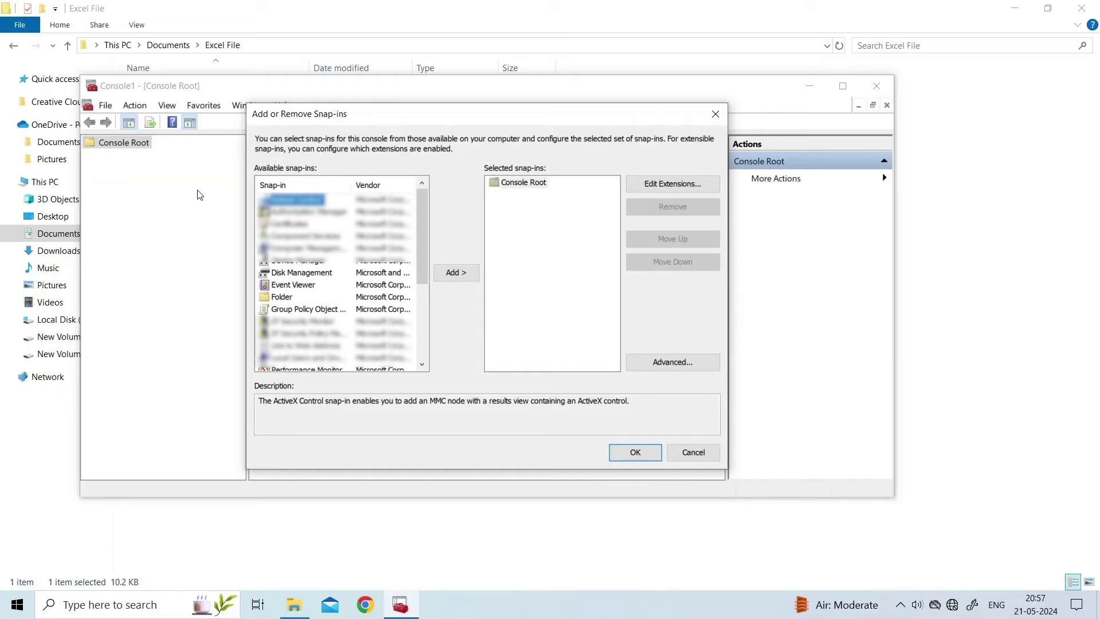
pyautogui.scroll(-4, 305, 297)
pyautogui.click(306, 297)
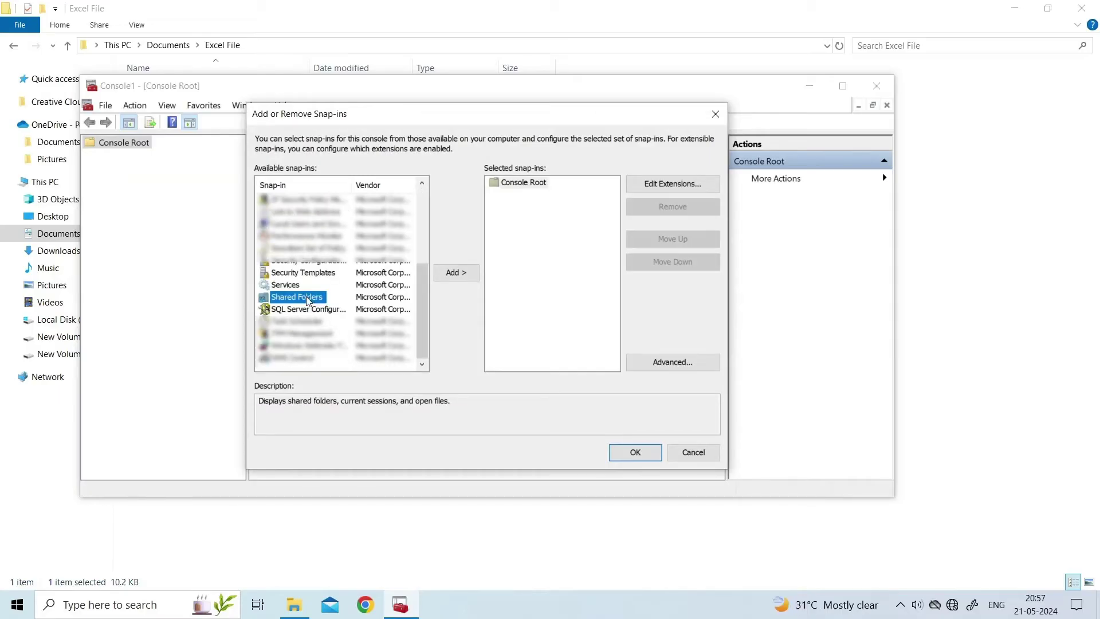
pyautogui.click(456, 273)
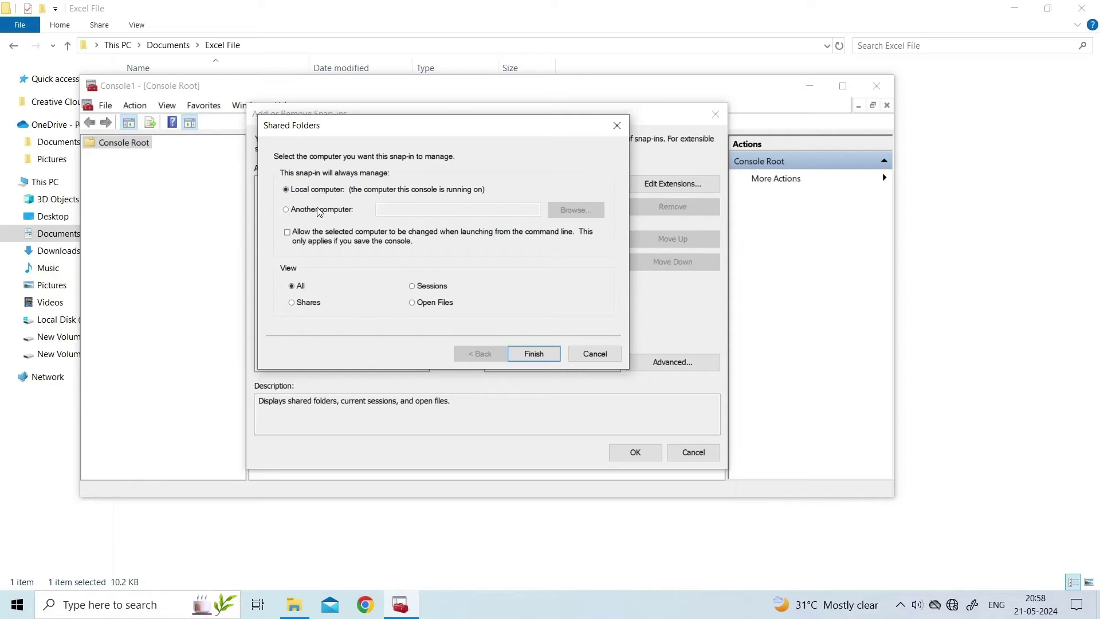
# Target the local computer with only the Open Files view, and finish.
pyautogui.click(298, 213)
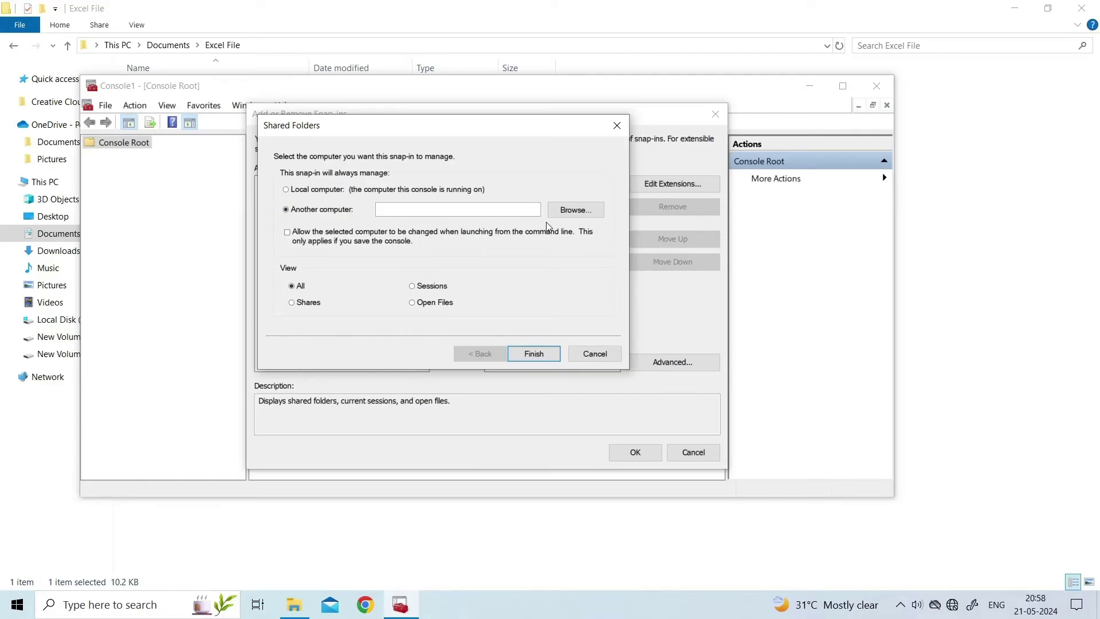
pyautogui.click(286, 189)
pyautogui.click(412, 302)
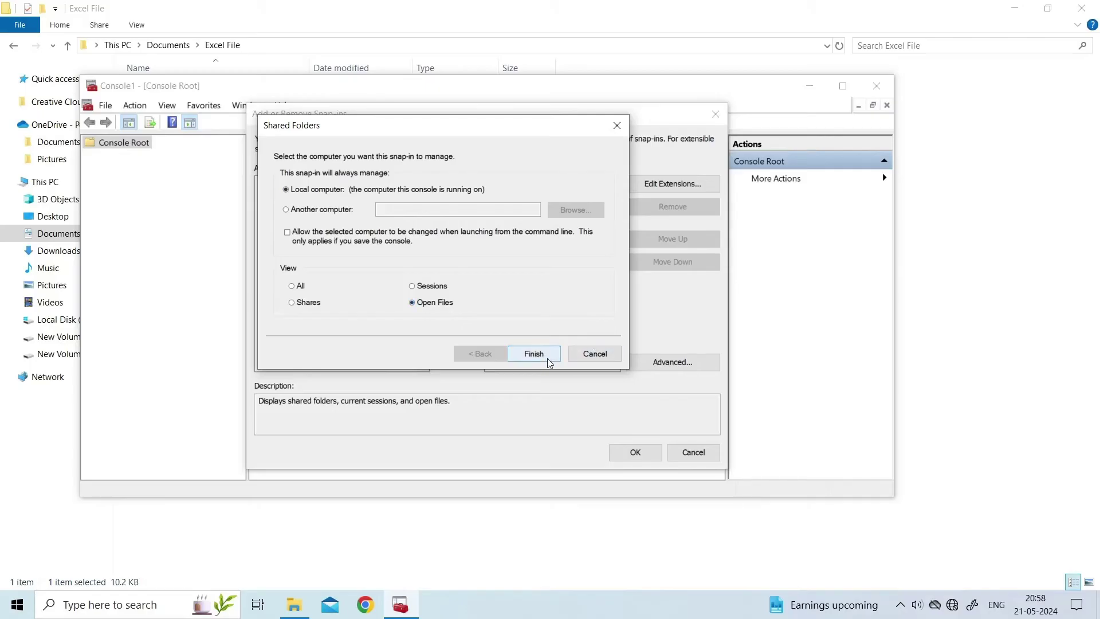
pyautogui.click(533, 354)
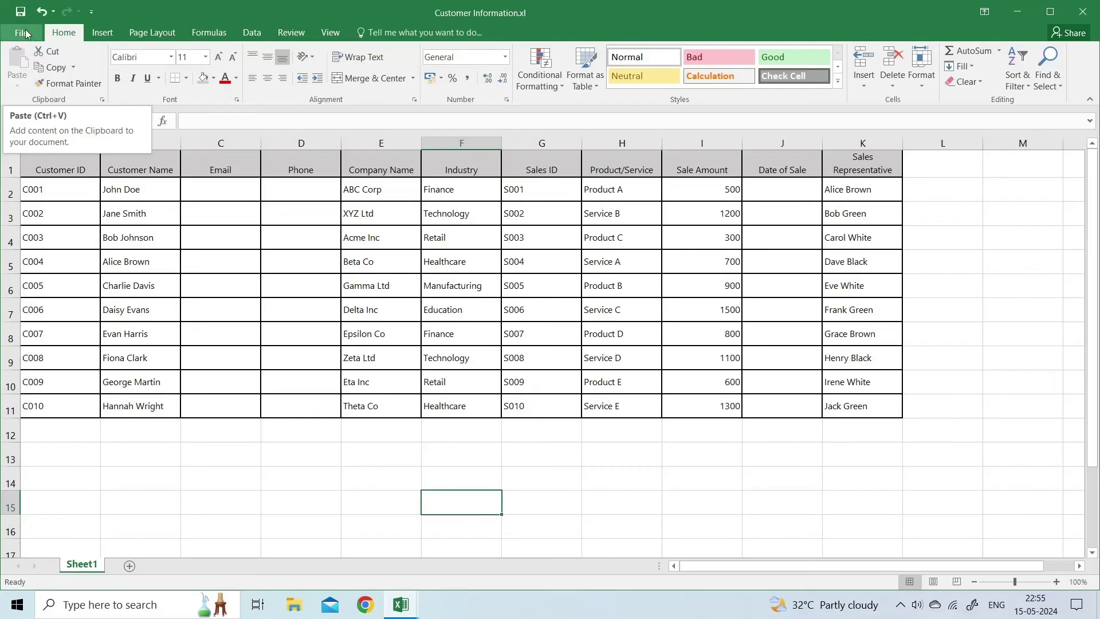
# Browse to Customer Information.xlsx and open it using Open and Repair.
pyautogui.click(22, 33)
pyautogui.click(39, 119)
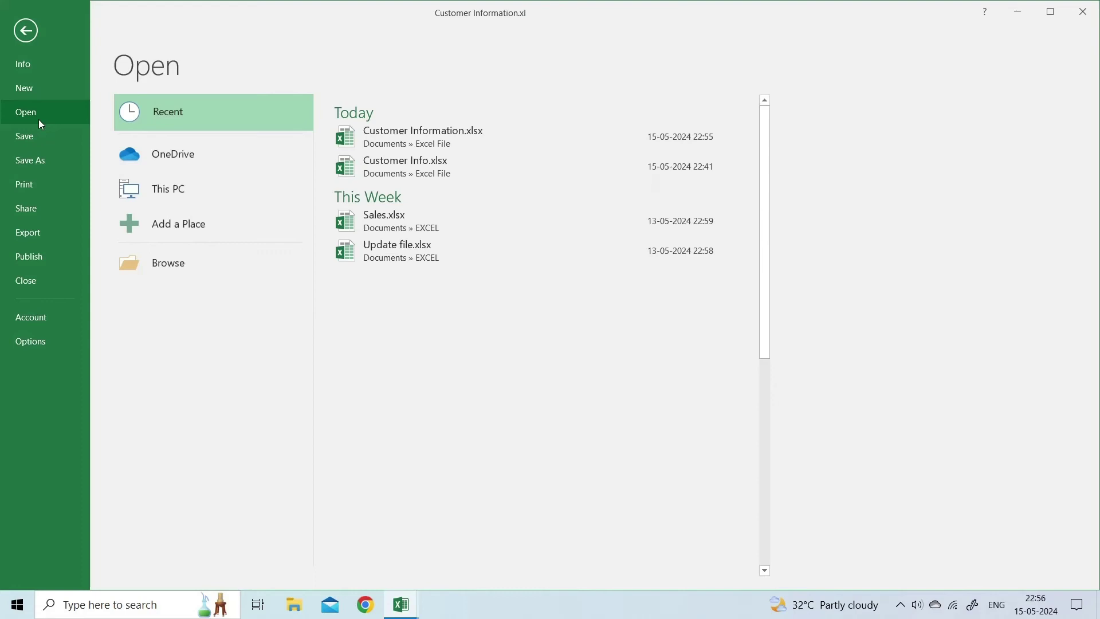
pyautogui.click(187, 273)
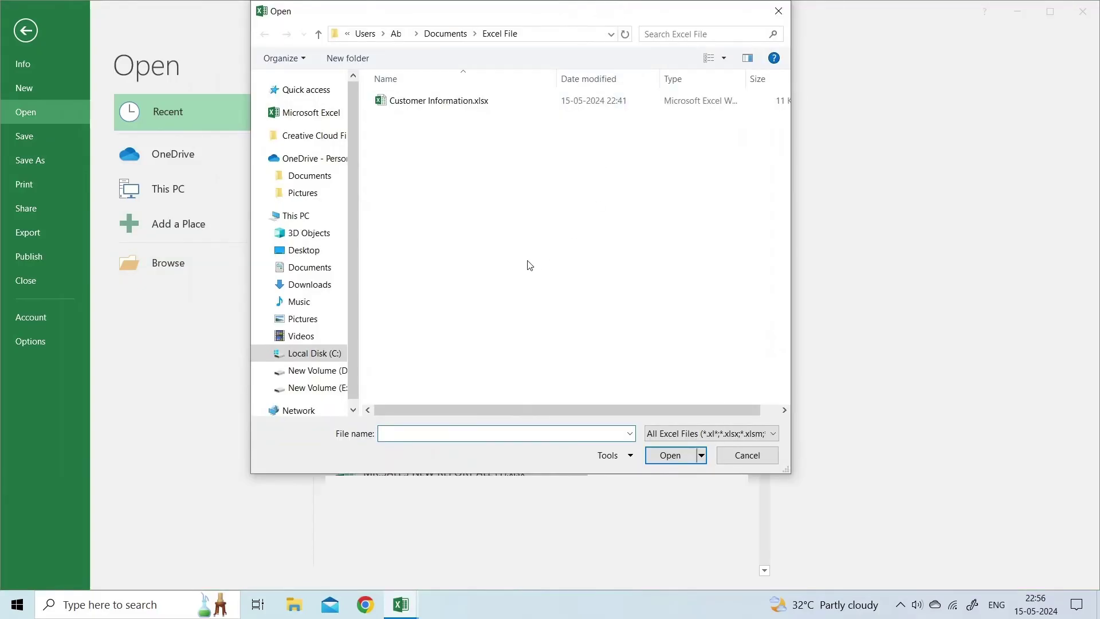
pyautogui.click(438, 101)
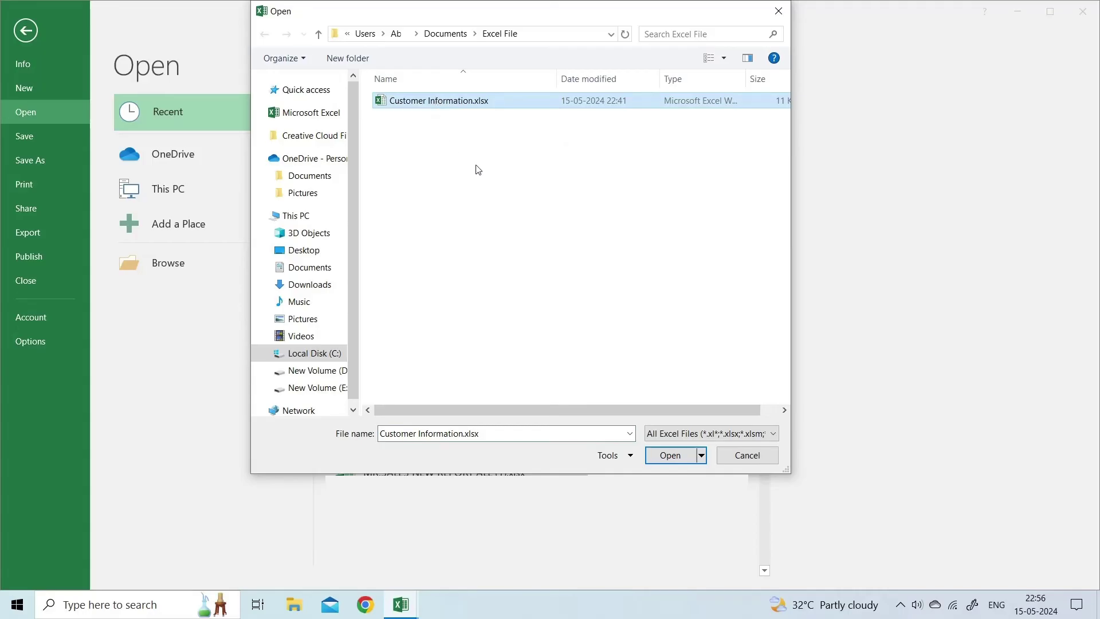
pyautogui.click(701, 456)
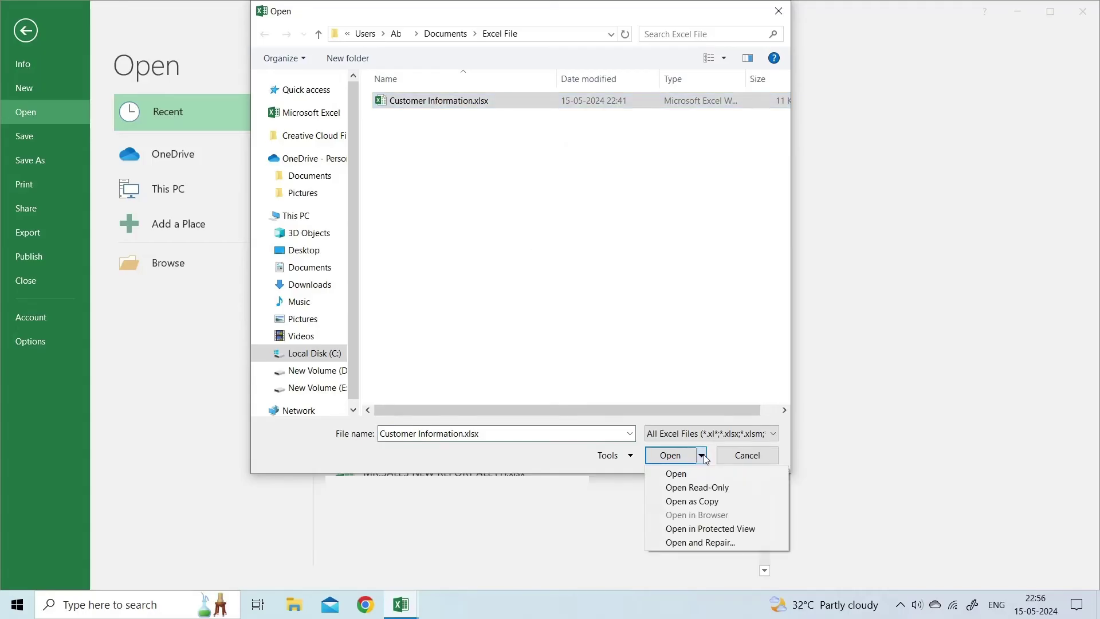
pyautogui.click(710, 543)
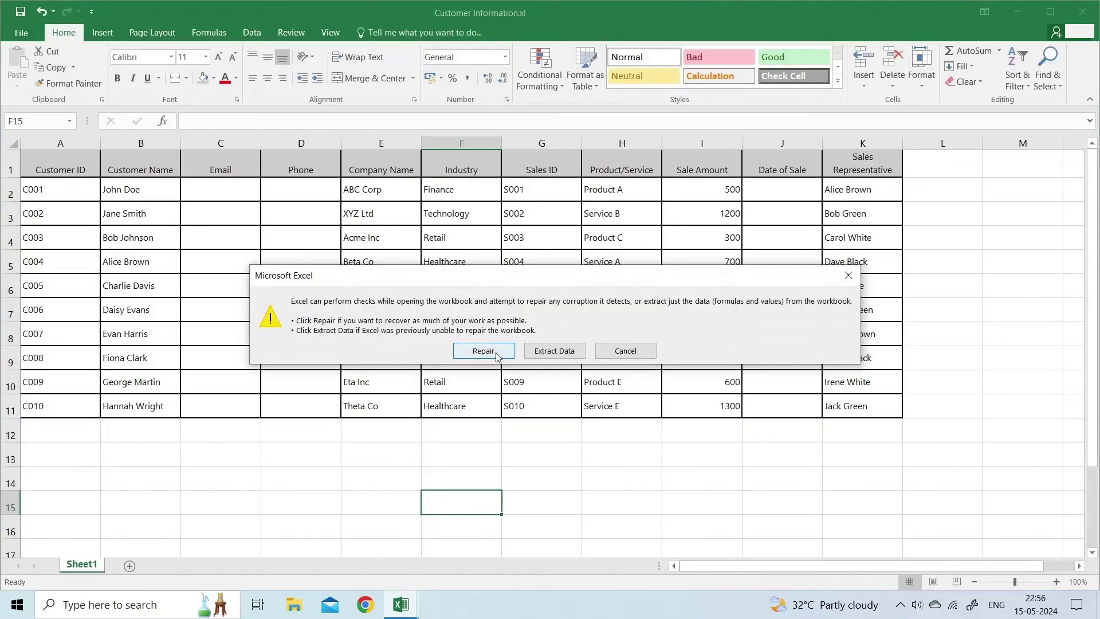